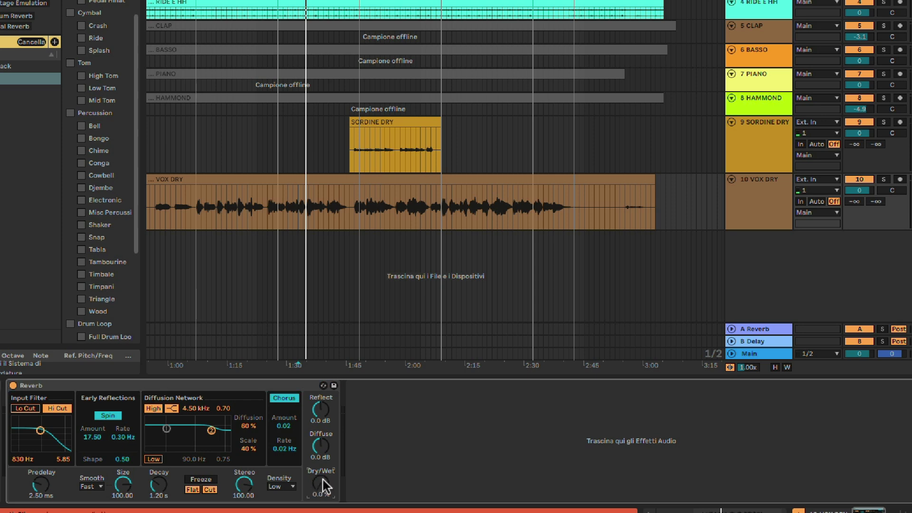
Solo the VOX DRY track and play it from about 1:33
{"action": "key", "text": "space"}
{"action": "left_click", "coordinate": [883, 180]}
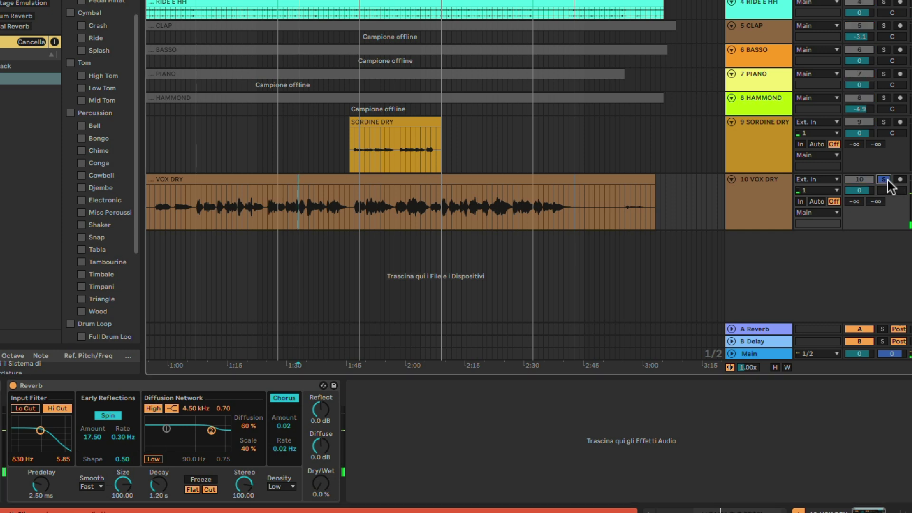
{"action": "left_click", "coordinate": [303, 210]}
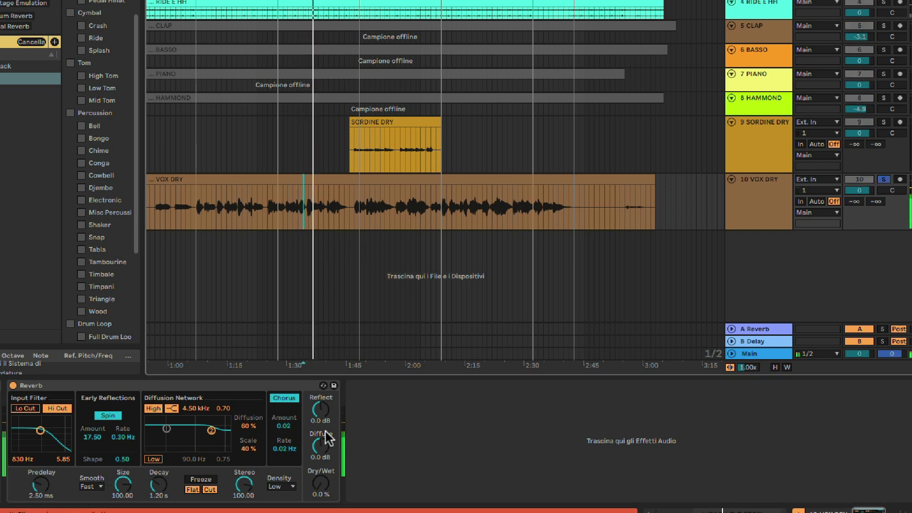
Audition the Reverb's Dry/Wet on the vocal up to 100% and bring it down to 41%
{"action": "left_click_drag", "start_coordinate": [320, 483], "coordinate": [321, 442]}
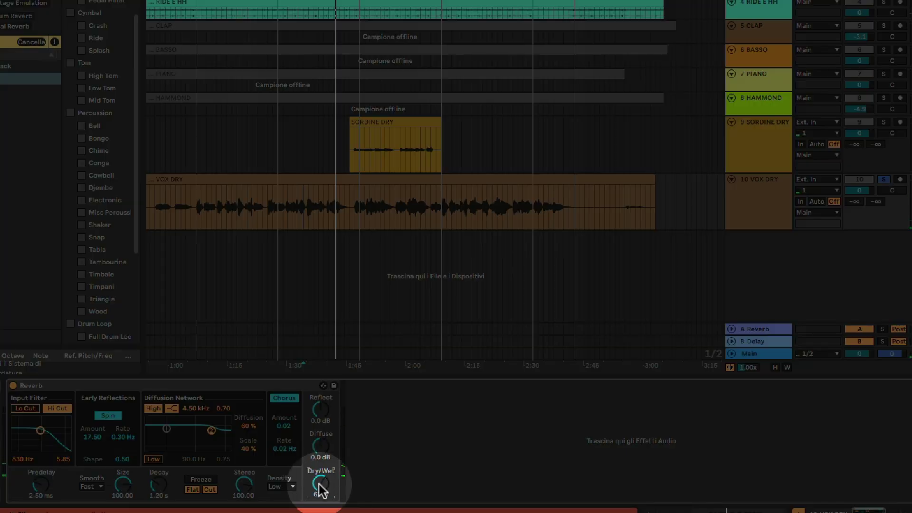
{"action": "left_click_drag", "start_coordinate": [317, 479], "coordinate": [318, 494]}
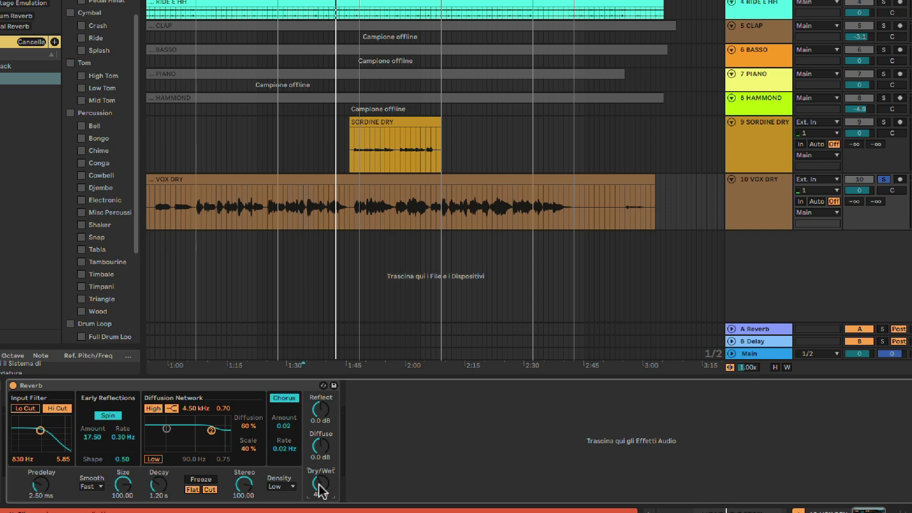
{"action": "left_click_drag", "start_coordinate": [319, 490], "coordinate": [319, 451]}
{"action": "key", "text": "space"}
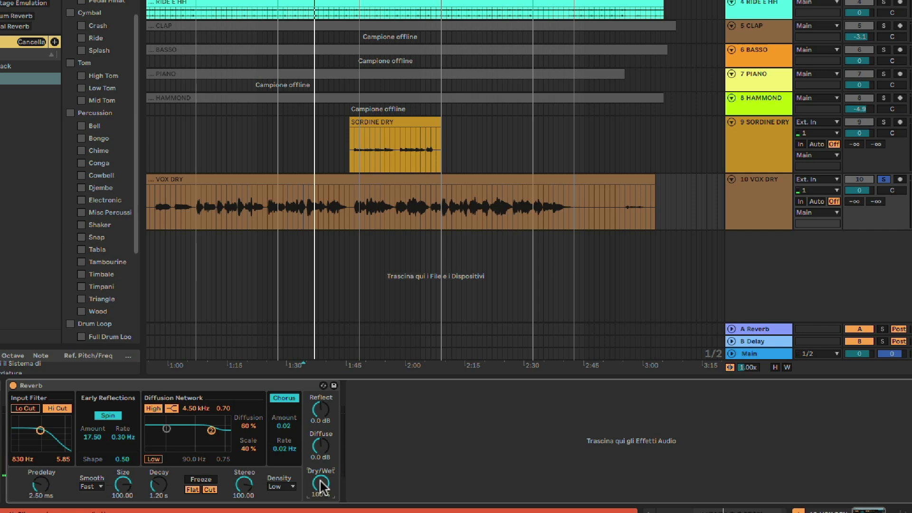
{"action": "key", "text": "space"}
{"action": "key", "text": "space"}
{"action": "left_click_drag", "start_coordinate": [320, 475], "coordinate": [320, 503]}
{"action": "key", "text": "ctrl+z"}
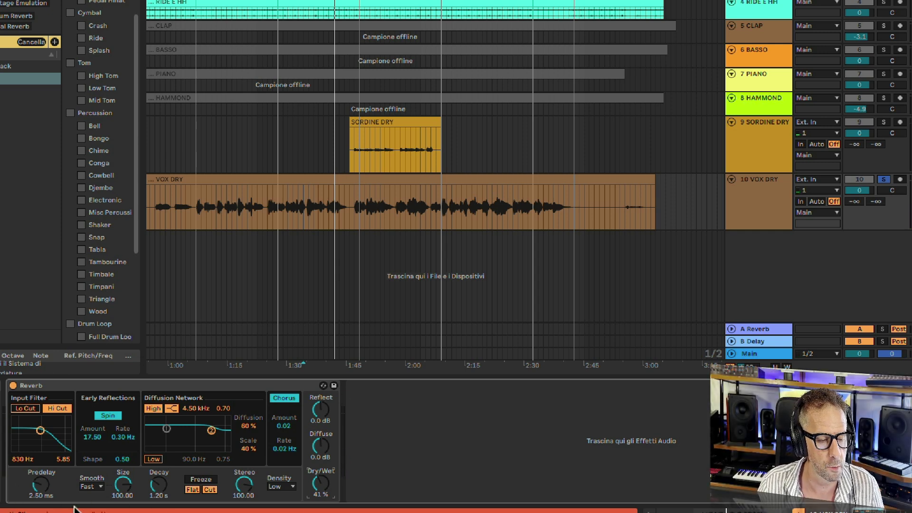
Enable Lo Cut in the Reverb's Input Filter and sweep the filter frequency down and back to 787 Hz
{"action": "left_click", "coordinate": [23, 408]}
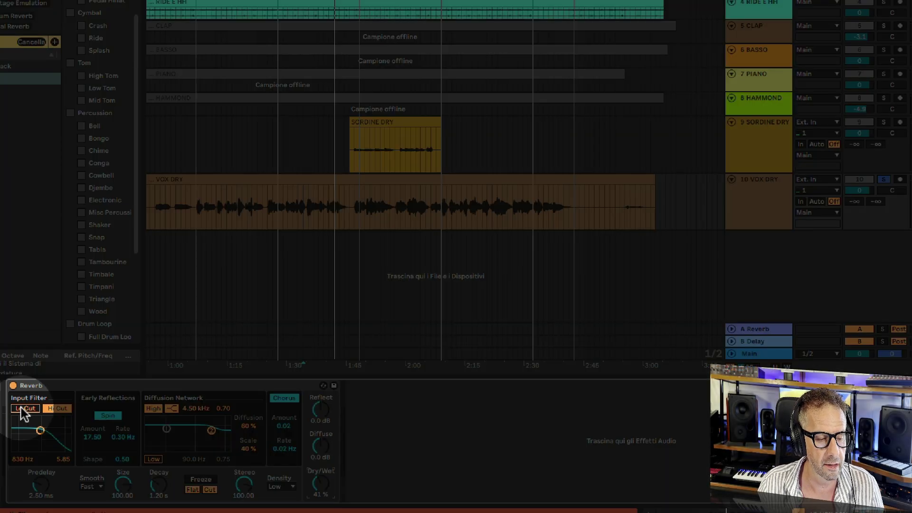
{"action": "left_click", "coordinate": [26, 409]}
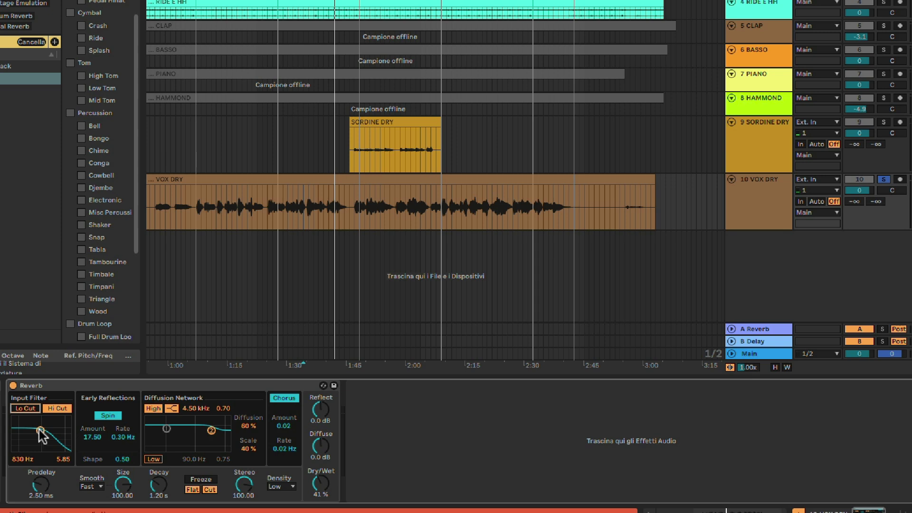
{"action": "left_click", "coordinate": [28, 409]}
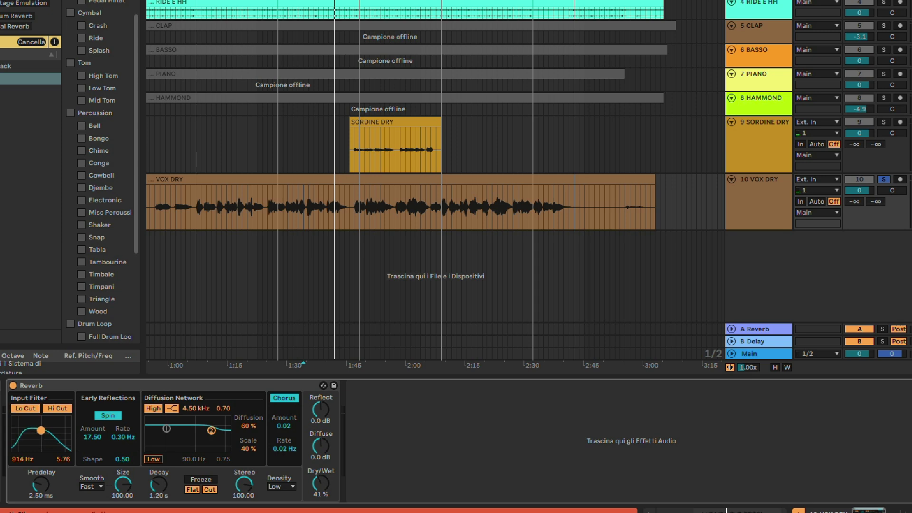
{"action": "mouse_move", "coordinate": [40, 430]}
{"action": "left_mouse_down"}
{"action": "mouse_move", "coordinate": [54, 431]}
{"action": "mouse_move", "coordinate": [36, 429]}
{"action": "left_mouse_up"}
{"action": "left_click_drag", "start_coordinate": [36, 430], "coordinate": [40, 429]}
Compare the Input Filter without Hi Cut, and leave only Hi Cut active at 630 Hz with a bandwidth of 5.76
{"action": "left_click", "coordinate": [56, 408]}
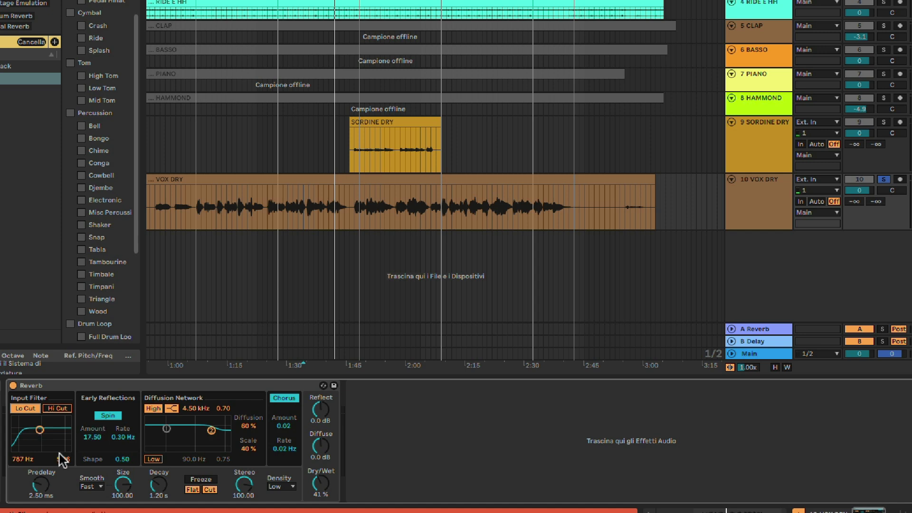
{"action": "left_click", "coordinate": [59, 409]}
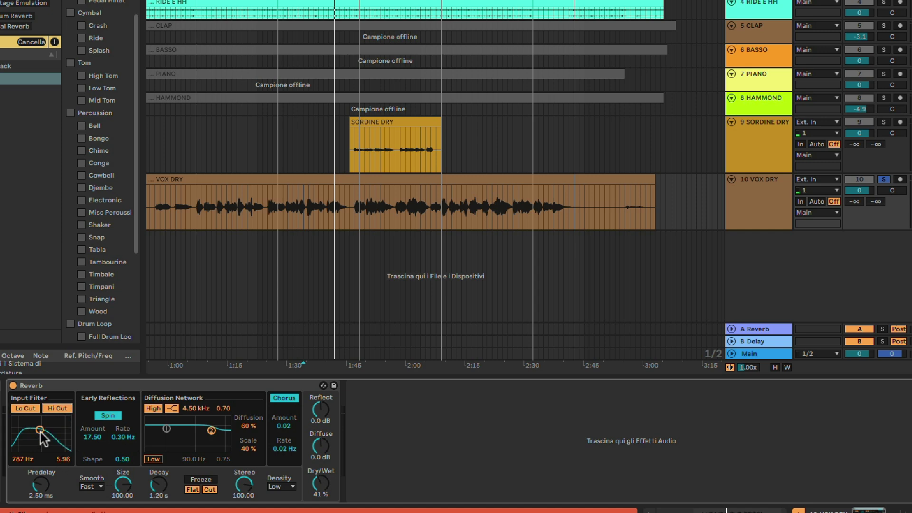
{"action": "left_click", "coordinate": [25, 408]}
{"action": "left_click_drag", "start_coordinate": [40, 428], "coordinate": [38, 431]}
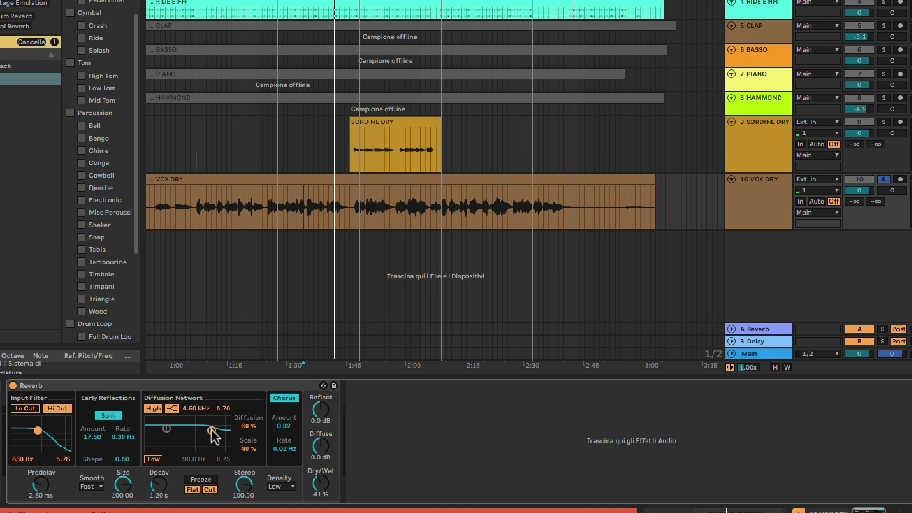
Try the Diffusion Network's High shelf at 1.89 kHz and 0.20, raise Dry/Wet to 79%, and move the shelf to 5.50 kHz and 1.00
{"action": "left_click_drag", "start_coordinate": [213, 433], "coordinate": [201, 447]}
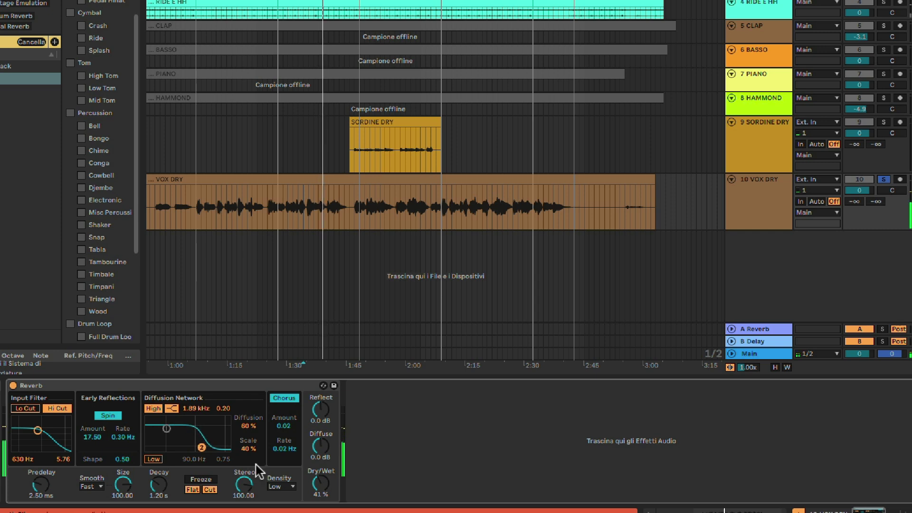
{"action": "left_click_drag", "start_coordinate": [320, 483], "coordinate": [320, 465]}
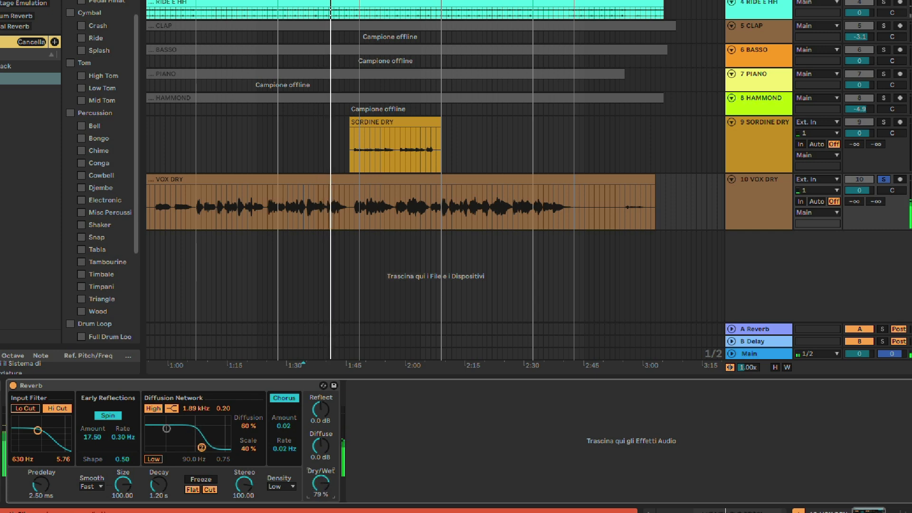
{"action": "left_click_drag", "start_coordinate": [202, 448], "coordinate": [214, 420]}
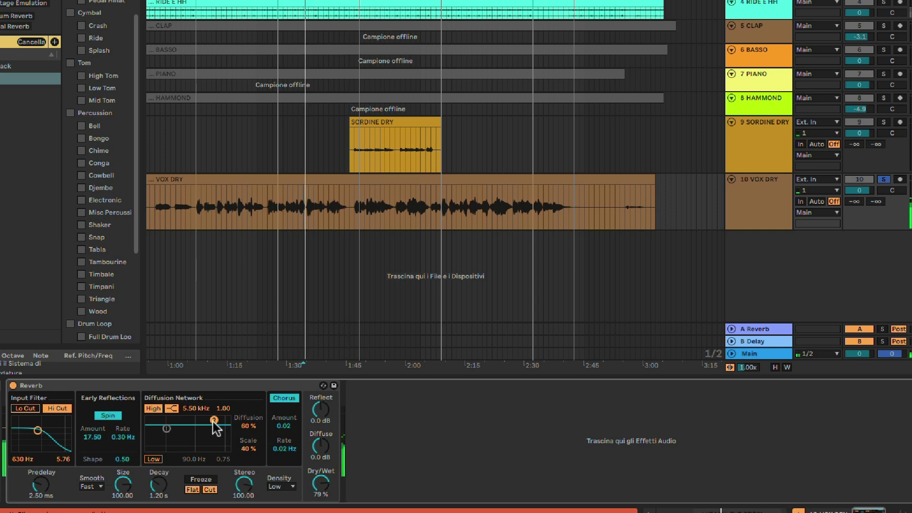
Try the Diffusion Network's High filter as a low-pass at 280 Hz, and return it to a shelf at 2.12 kHz and 0.75
{"action": "mouse_move", "coordinate": [214, 420]}
{"action": "left_mouse_down"}
{"action": "mouse_move", "coordinate": [192, 447]}
{"action": "mouse_move", "coordinate": [199, 423]}
{"action": "left_mouse_up"}
{"action": "left_click", "coordinate": [171, 409]}
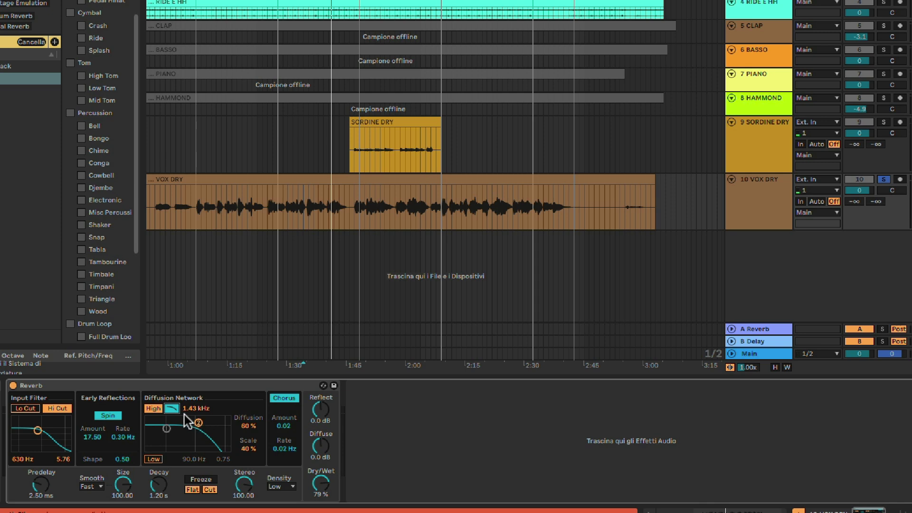
{"action": "left_click_drag", "start_coordinate": [199, 423], "coordinate": [180, 422]}
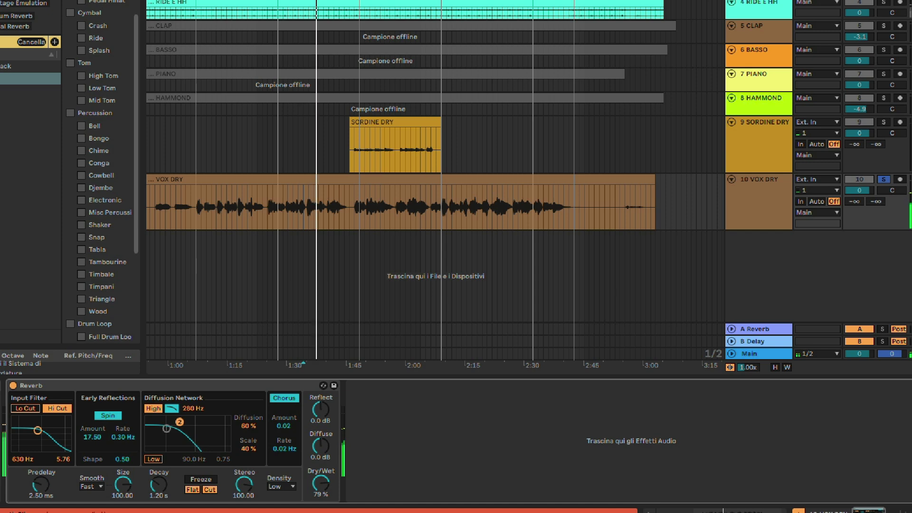
{"action": "left_click", "coordinate": [172, 409]}
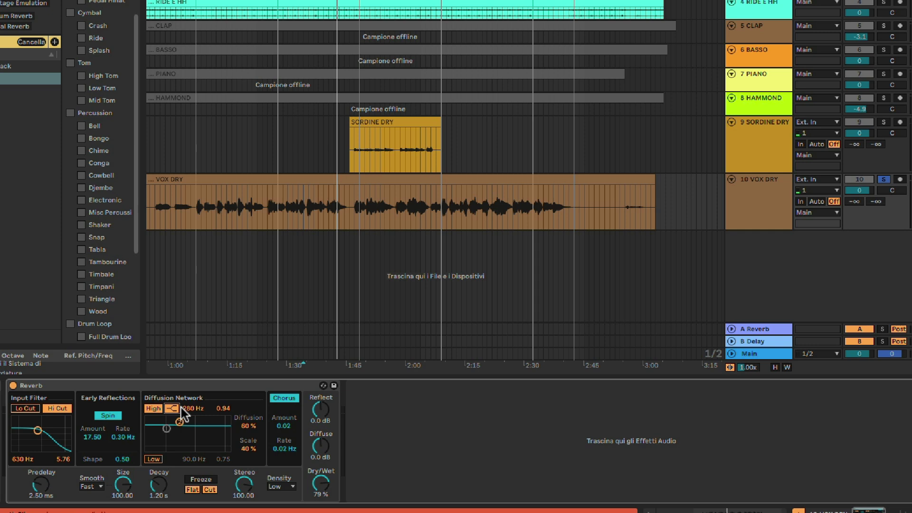
{"action": "left_click_drag", "start_coordinate": [179, 422], "coordinate": [204, 429]}
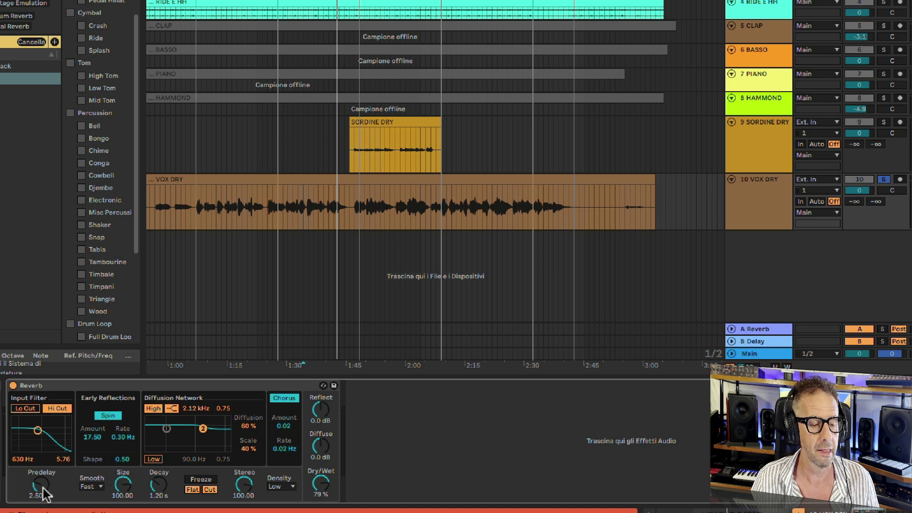
Raise the Reverb's Predelay gradually to 44.5 ms and lower Dry/Wet to 51% while playing the vocal
{"action": "left_click_drag", "start_coordinate": [41, 495], "coordinate": [41, 490]}
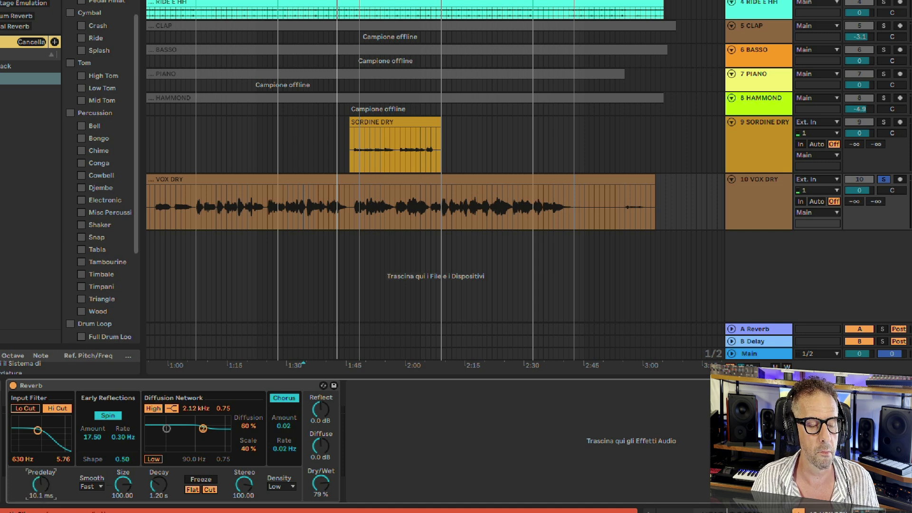
{"action": "left_click_drag", "start_coordinate": [40, 483], "coordinate": [40, 476]}
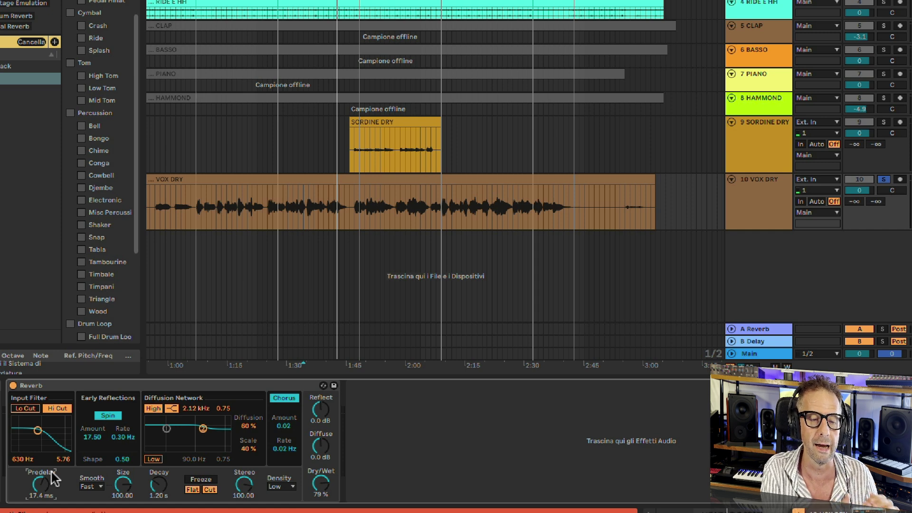
{"action": "key", "text": "space"}
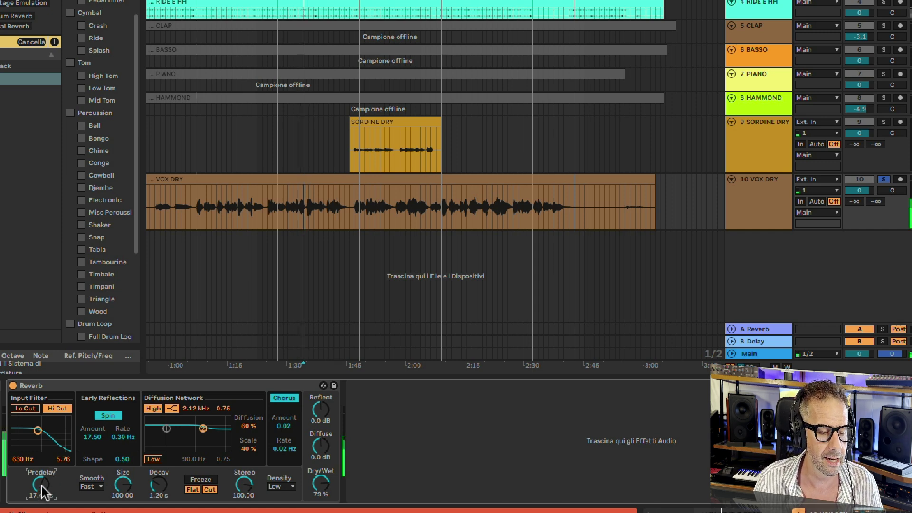
{"action": "left_click_drag", "start_coordinate": [41, 485], "coordinate": [42, 482]}
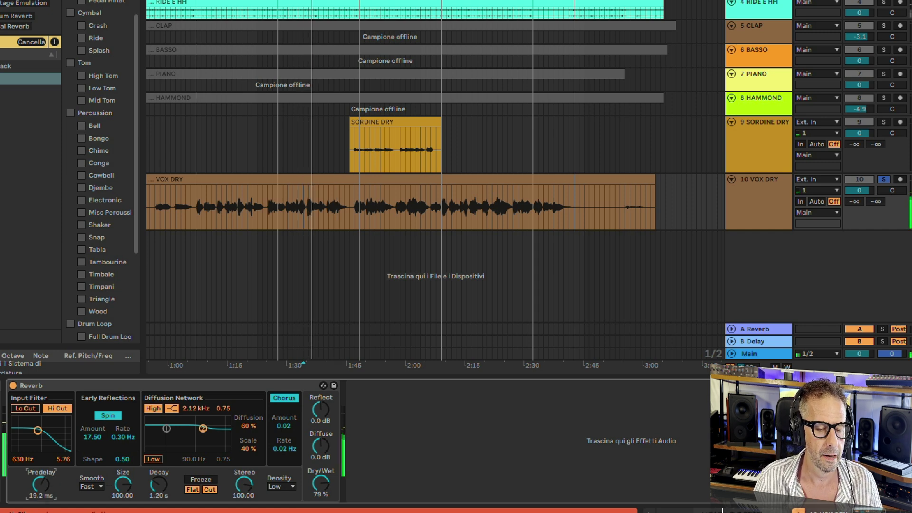
{"action": "left_click_drag", "start_coordinate": [314, 504], "coordinate": [314, 512]}
{"action": "left_click_drag", "start_coordinate": [43, 484], "coordinate": [42, 472]}
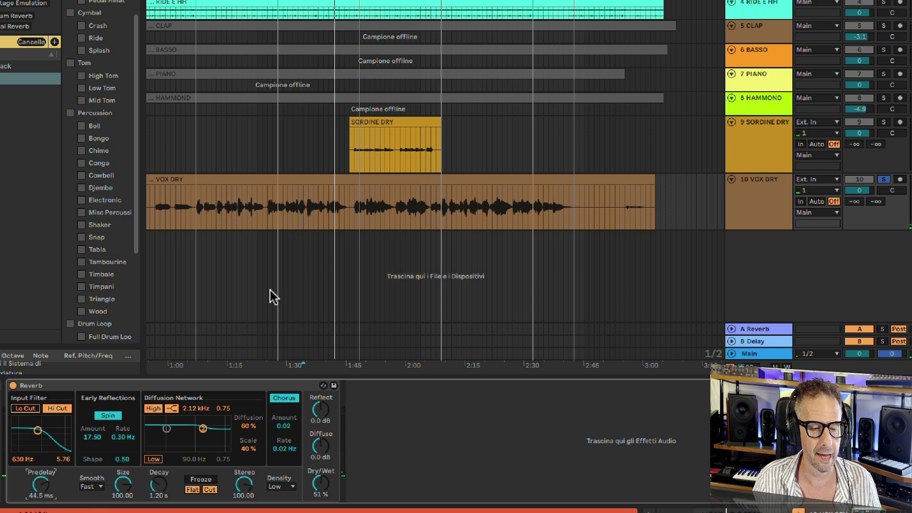
Set the Reverb's Predelay to 16.6 ms while listening to the vocal
{"action": "double_click", "coordinate": [39, 485]}
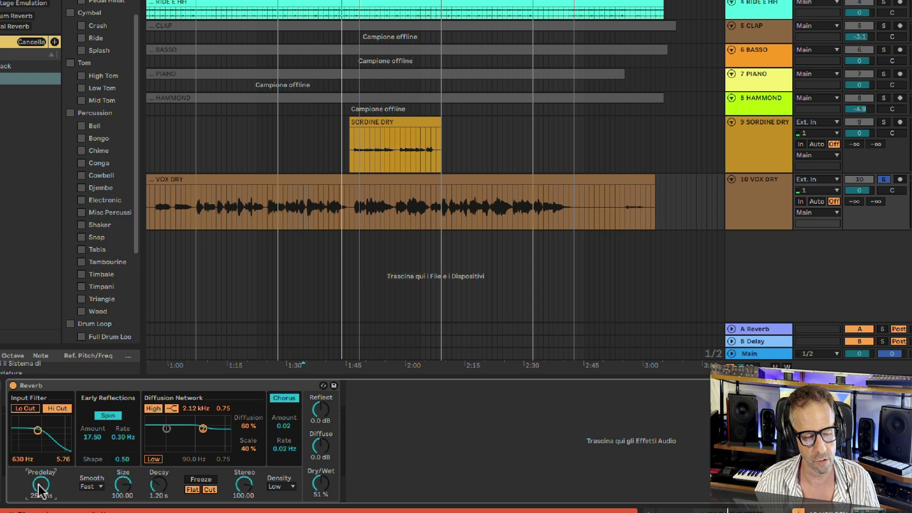
{"action": "scroll", "coordinate": [41, 485], "scroll_direction": "down", "scroll_amount": 10}
{"action": "key", "text": "space"}
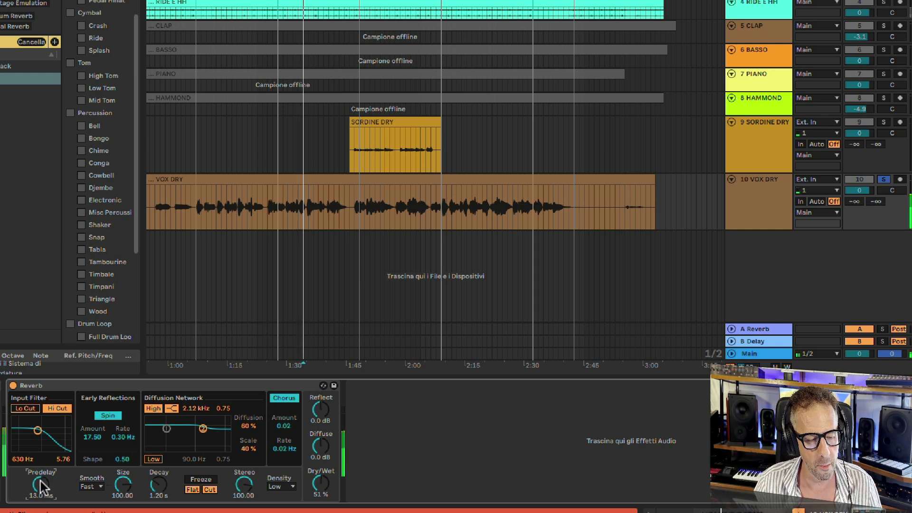
{"action": "scroll", "coordinate": [41, 486], "scroll_direction": "up", "scroll_amount": 3}
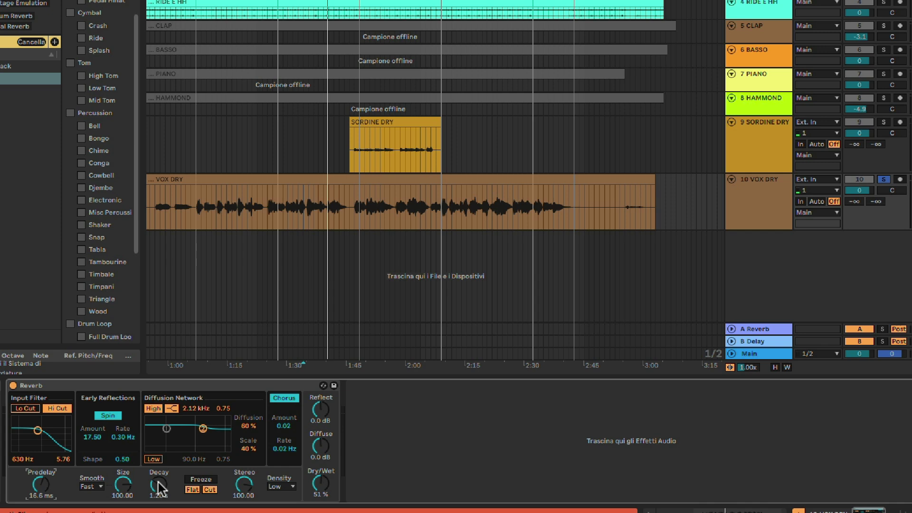
Raise the Reverb's Decay to 4.15 s and on to over 5 s, replaying the vocal to hear the longer tail
{"action": "left_click_drag", "start_coordinate": [159, 487], "coordinate": [158, 465]}
{"action": "key", "text": "space"}
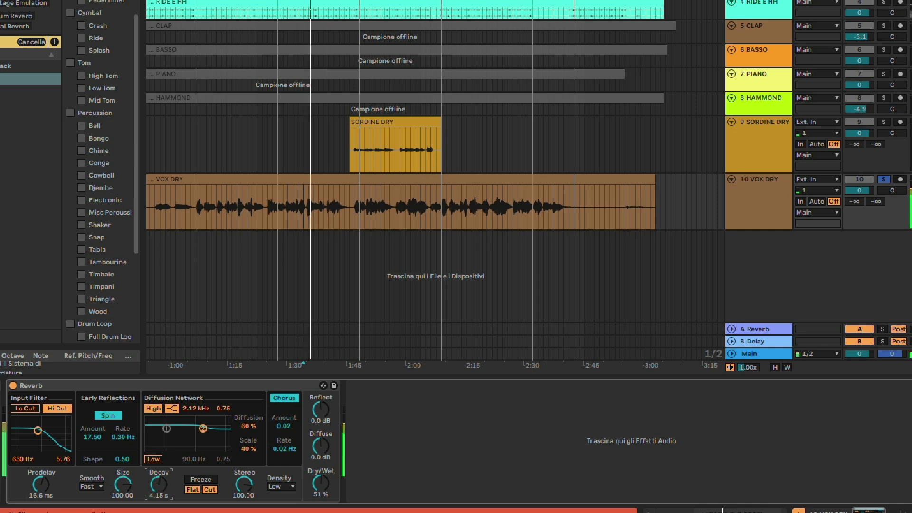
{"action": "left_click_drag", "start_coordinate": [158, 484], "coordinate": [158, 477]}
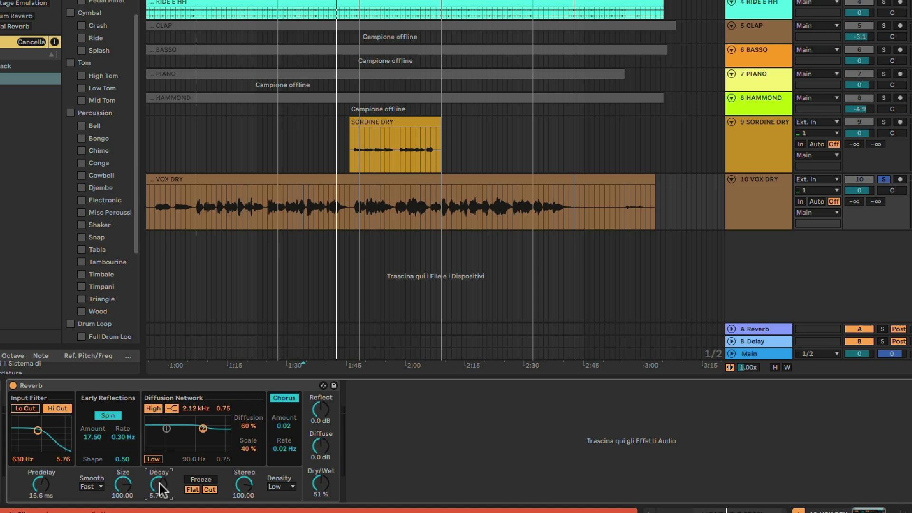
{"action": "key", "text": "space"}
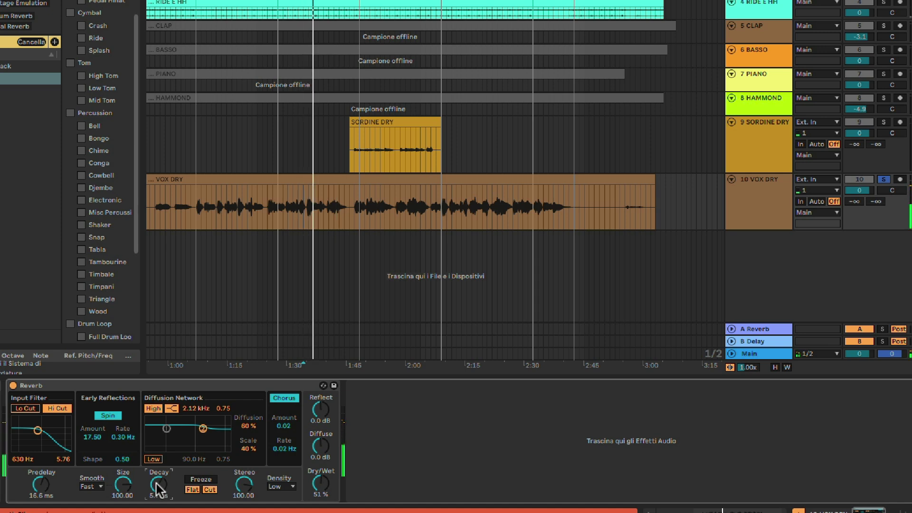
{"action": "key", "text": "space"}
{"action": "key", "text": "space"}
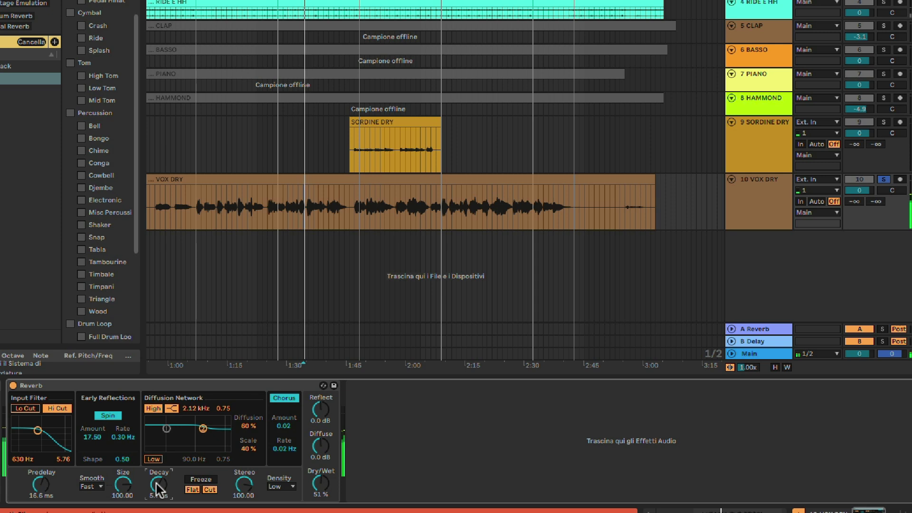
Shorten the Reverb's Decay to 851 ms for comparison and set it to 3.16 s while playing the vocal
{"action": "left_click_drag", "start_coordinate": [158, 490], "coordinate": [158, 512]}
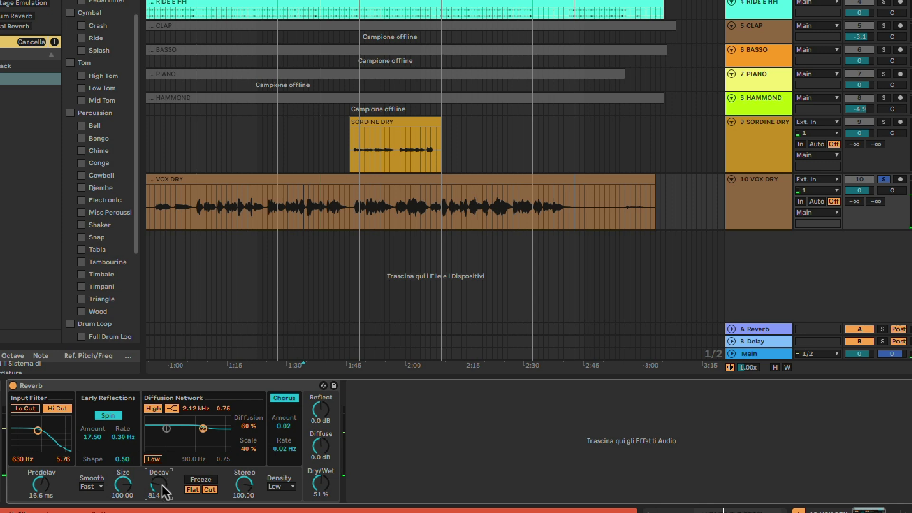
{"action": "key", "text": "space"}
{"action": "key", "text": "space"}
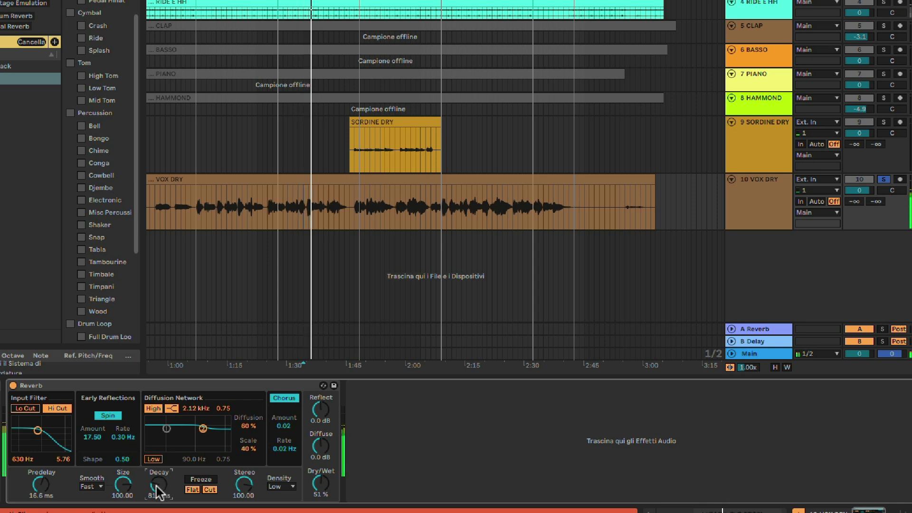
{"action": "mouse_move", "coordinate": [158, 491]}
{"action": "left_mouse_down"}
{"action": "mouse_move", "coordinate": [158, 480]}
{"action": "mouse_move", "coordinate": [157, 489]}
{"action": "left_mouse_up"}
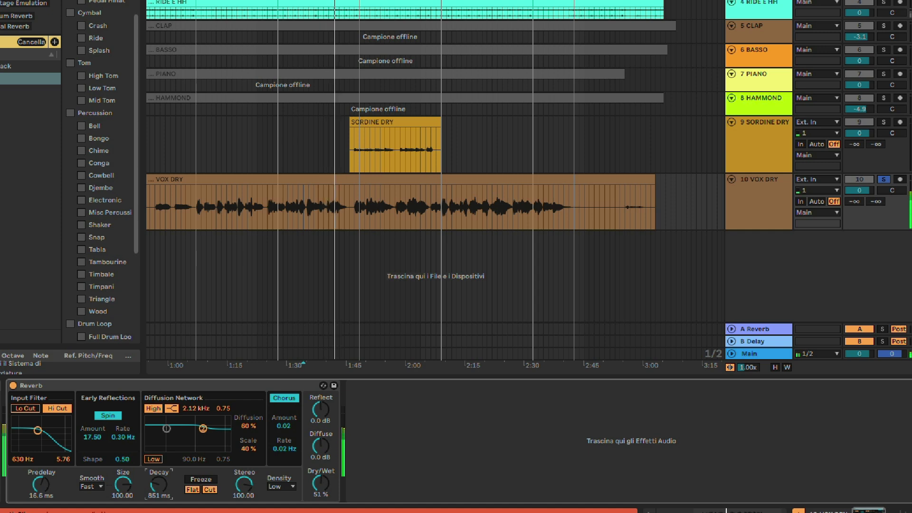
{"action": "left_click_drag", "start_coordinate": [158, 485], "coordinate": [158, 461]}
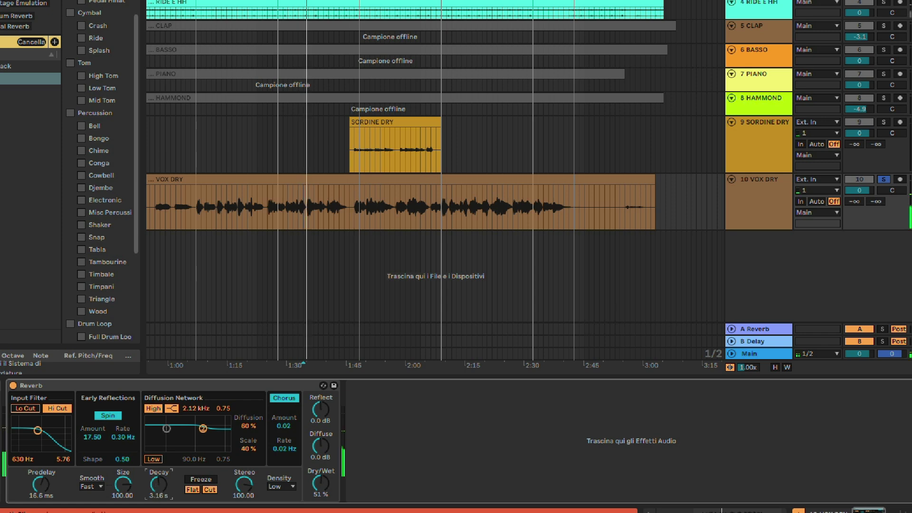
Lower the Reverb's Dry/Wet to 24% and raise its Reflect level to 4.3 dB while playing the vocal
{"action": "left_click_drag", "start_coordinate": [321, 484], "coordinate": [321, 494]}
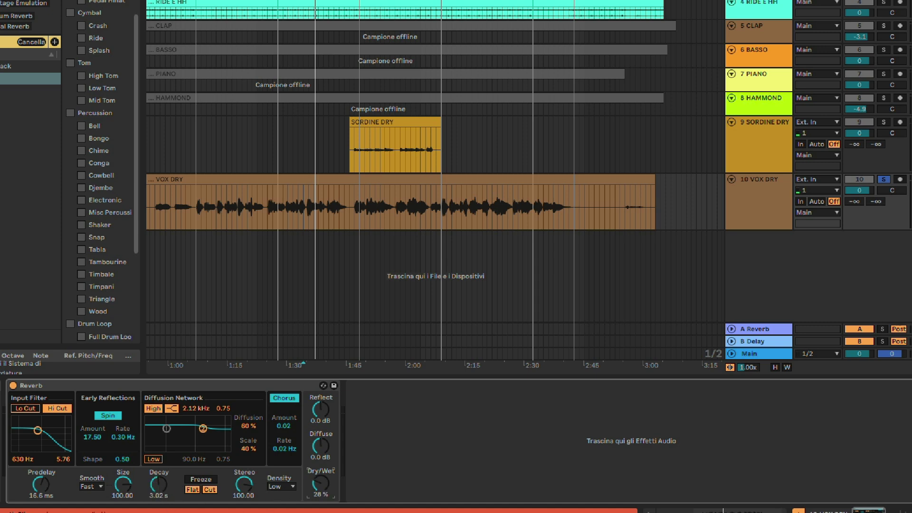
{"action": "left_click_drag", "start_coordinate": [322, 486], "coordinate": [322, 494]}
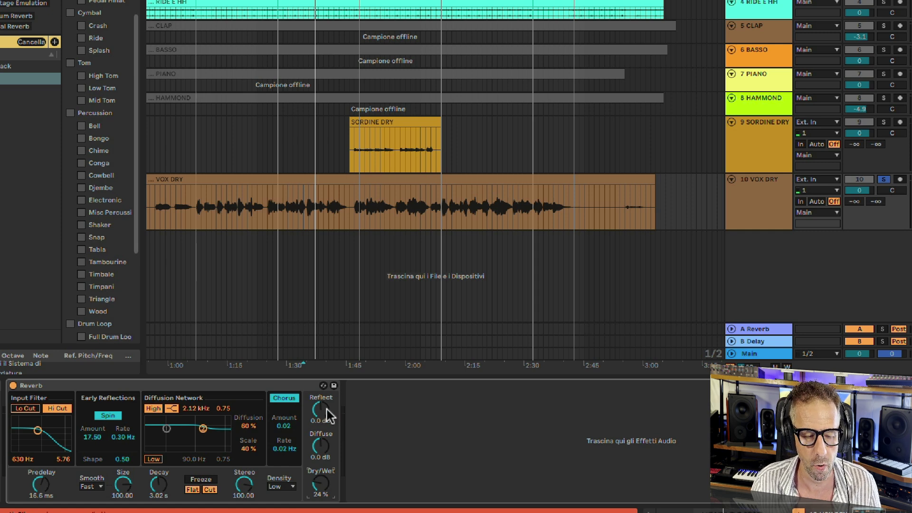
{"action": "key", "text": "space"}
{"action": "left_click_drag", "start_coordinate": [322, 412], "coordinate": [322, 386]}
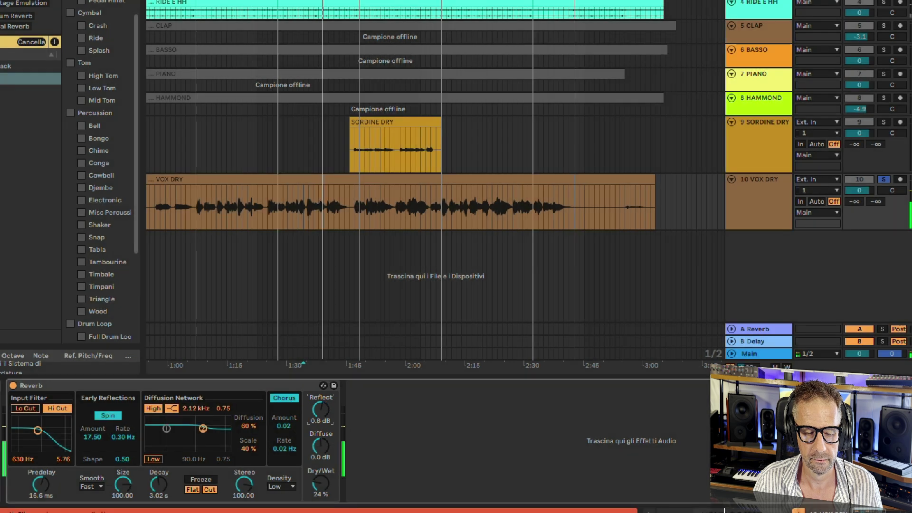
{"action": "mouse_move", "coordinate": [321, 409]}
{"action": "left_mouse_down"}
{"action": "mouse_move", "coordinate": [320, 441]}
{"action": "mouse_move", "coordinate": [321, 405]}
{"action": "left_mouse_up"}
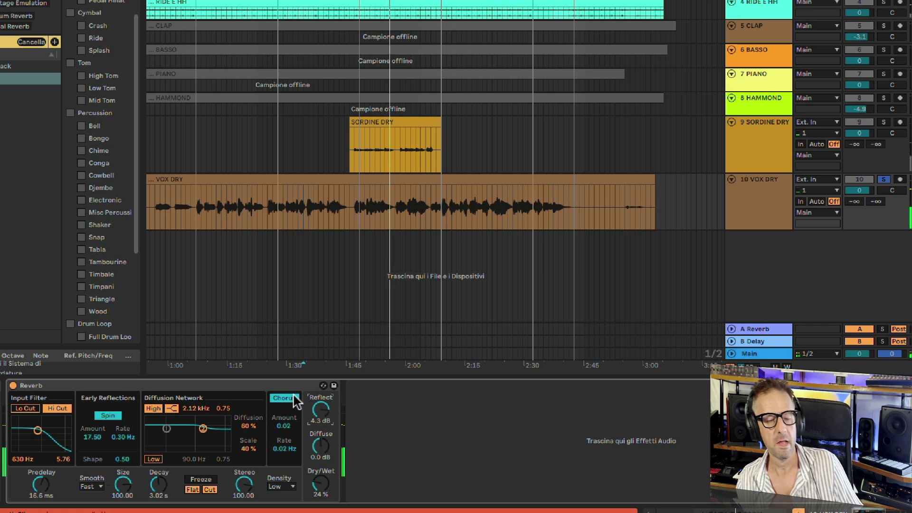
{"action": "key", "text": "space"}
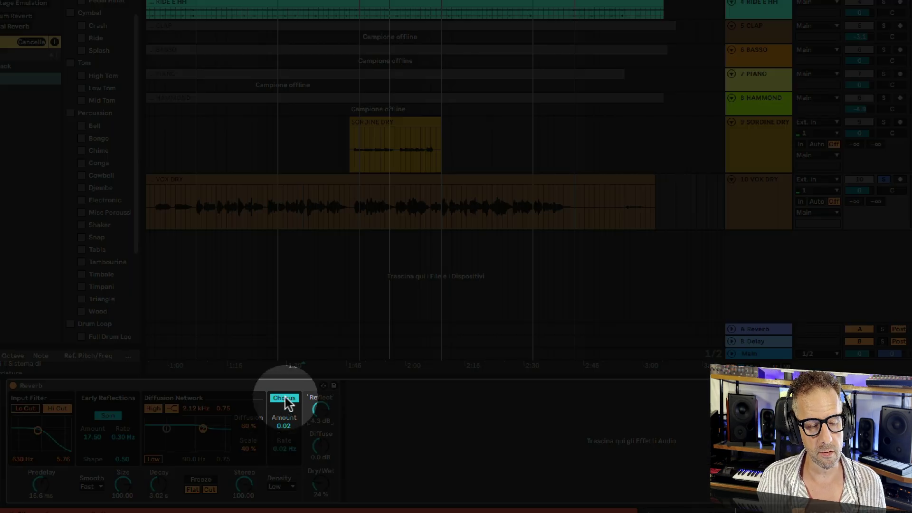
Switch the Reverb's Chorus off and back on
{"action": "left_click", "coordinate": [292, 404]}
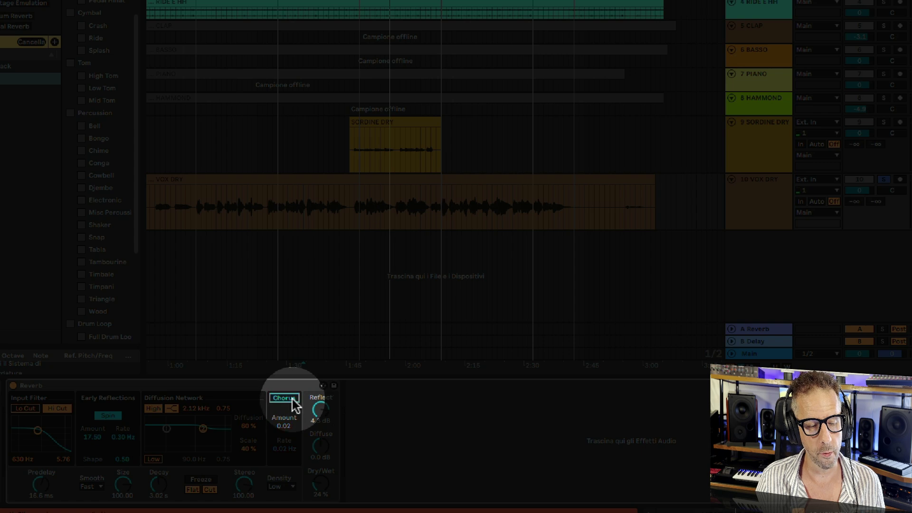
{"action": "left_click", "coordinate": [294, 405]}
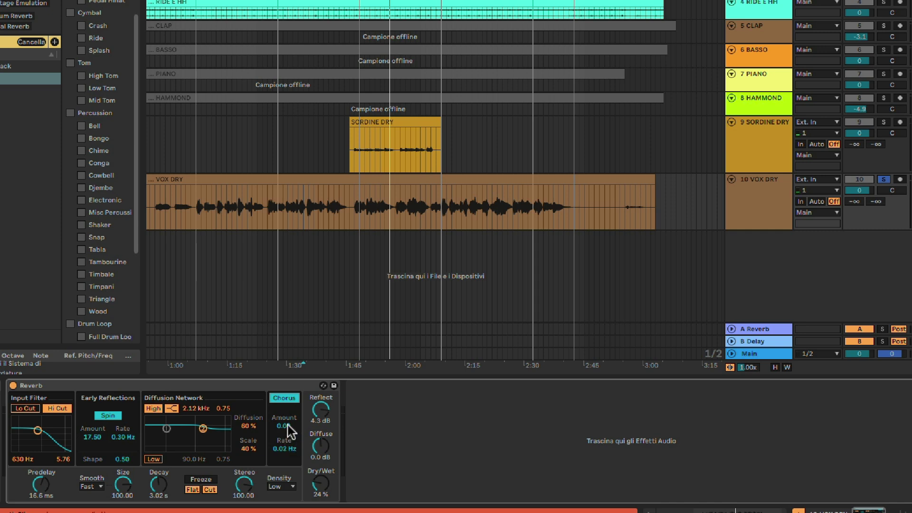
Raise the Reverb's Chorus Amount to 3.25 and set Density to Mid while playing the vocal
{"action": "key", "text": "space"}
{"action": "left_click_drag", "start_coordinate": [284, 426], "coordinate": [283, 375]}
{"action": "left_click", "coordinate": [281, 487]}
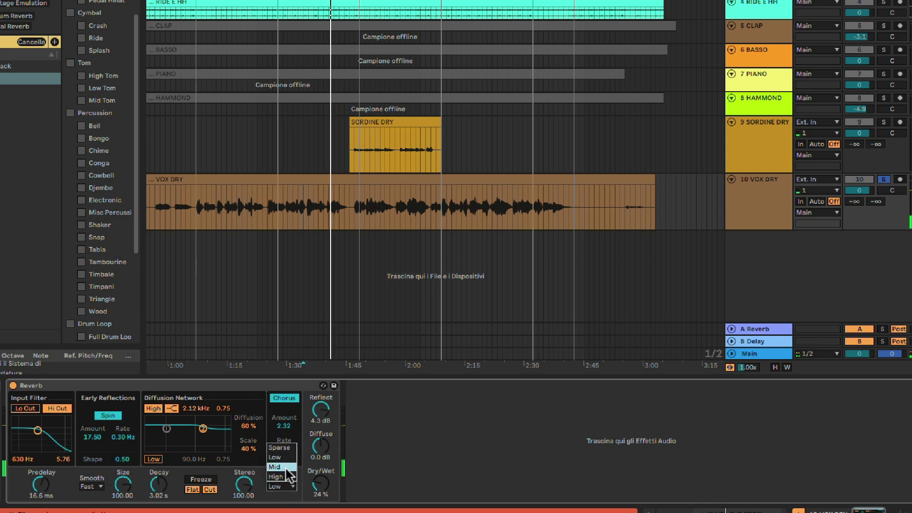
{"action": "left_click", "coordinate": [285, 471]}
{"action": "left_click_drag", "start_coordinate": [292, 430], "coordinate": [292, 419]}
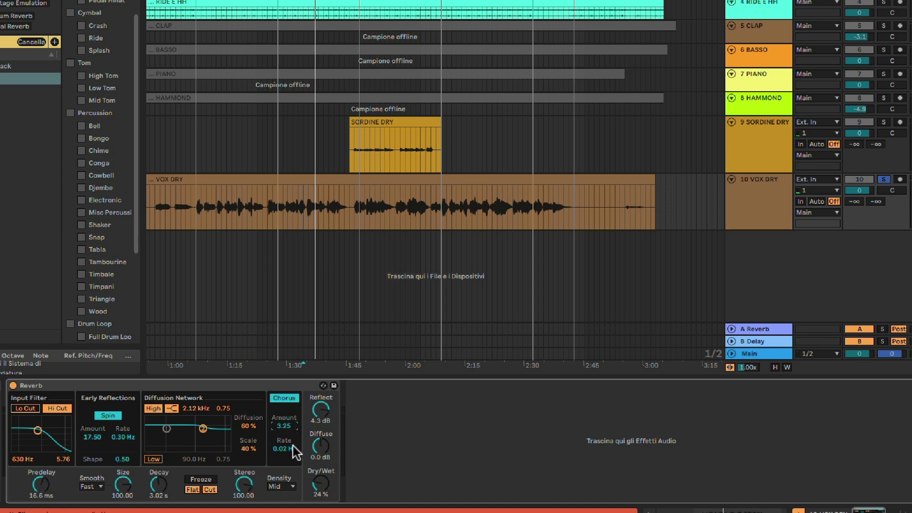
Widen the Reverb's Stereo value to 120.00 and set its Decay to 3.46 s
{"action": "mouse_move", "coordinate": [248, 487]}
{"action": "left_mouse_down"}
{"action": "mouse_move", "coordinate": [248, 507]}
{"action": "mouse_move", "coordinate": [248, 483]}
{"action": "left_mouse_up"}
{"action": "mouse_move", "coordinate": [160, 483]}
{"action": "left_mouse_down"}
{"action": "mouse_move", "coordinate": [160, 475]}
{"action": "mouse_move", "coordinate": [160, 484]}
{"action": "left_mouse_up"}
Raise the Reverb's Diffuse level to 6.0 dB while listening to the vocal, and ease it back to 4.6 dB
{"action": "left_click_drag", "start_coordinate": [323, 449], "coordinate": [324, 433]}
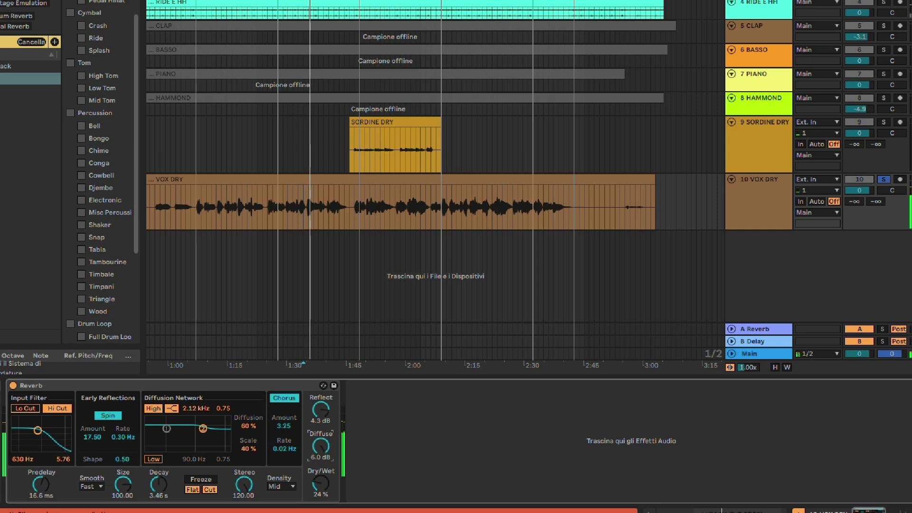
{"action": "left_click_drag", "start_coordinate": [324, 433], "coordinate": [320, 456]}
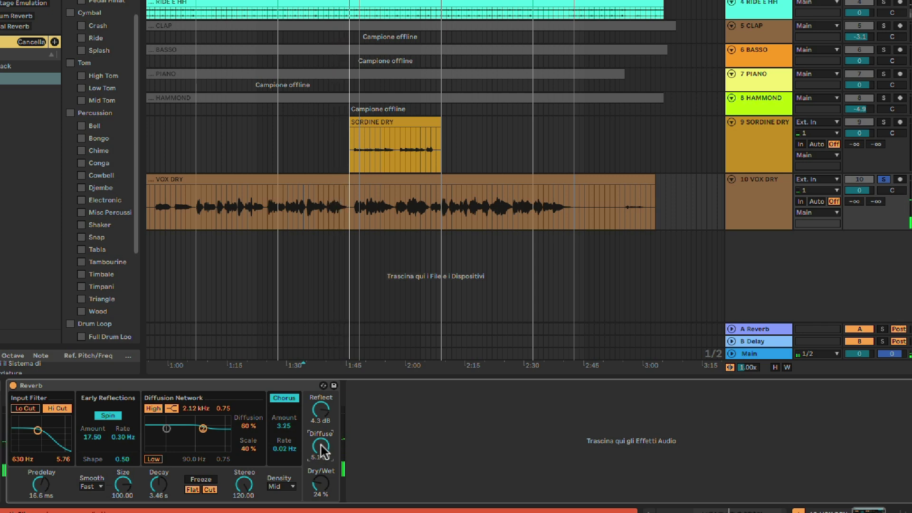
{"action": "scroll", "coordinate": [323, 443], "scroll_direction": "down", "scroll_amount": 2}
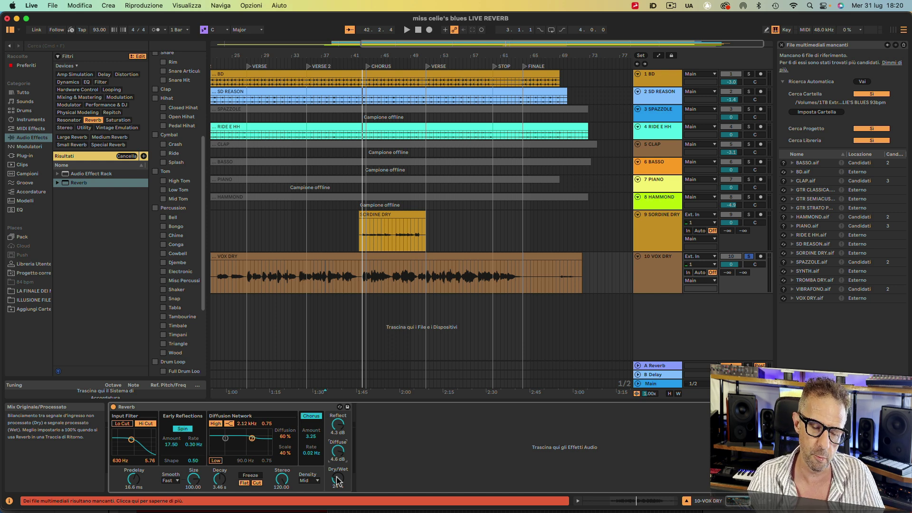
Reduce the Reverb's Dry/Wet to 18% and shorten its Decay to just over 1 s
{"action": "left_click_drag", "start_coordinate": [337, 480], "coordinate": [337, 485]}
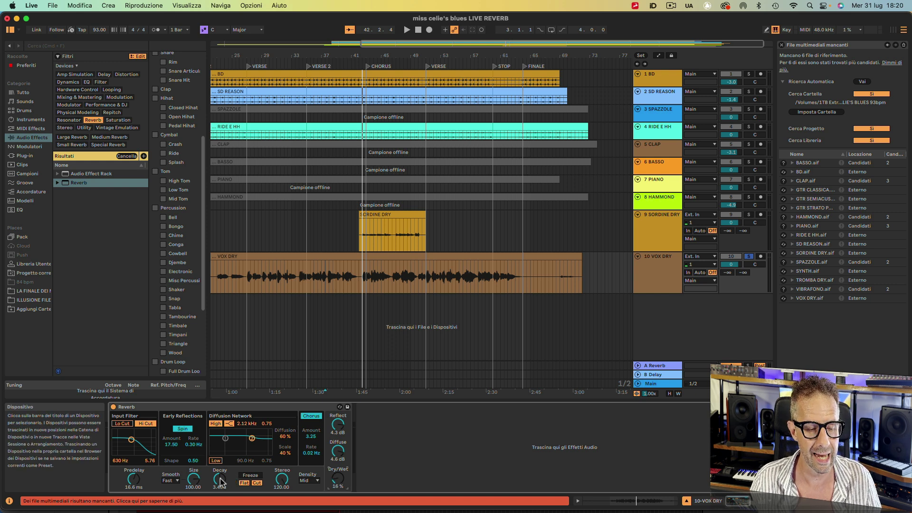
{"action": "mouse_move", "coordinate": [220, 478]}
{"action": "left_mouse_down"}
{"action": "mouse_move", "coordinate": [220, 492]}
{"action": "mouse_move", "coordinate": [220, 481]}
{"action": "left_mouse_up"}
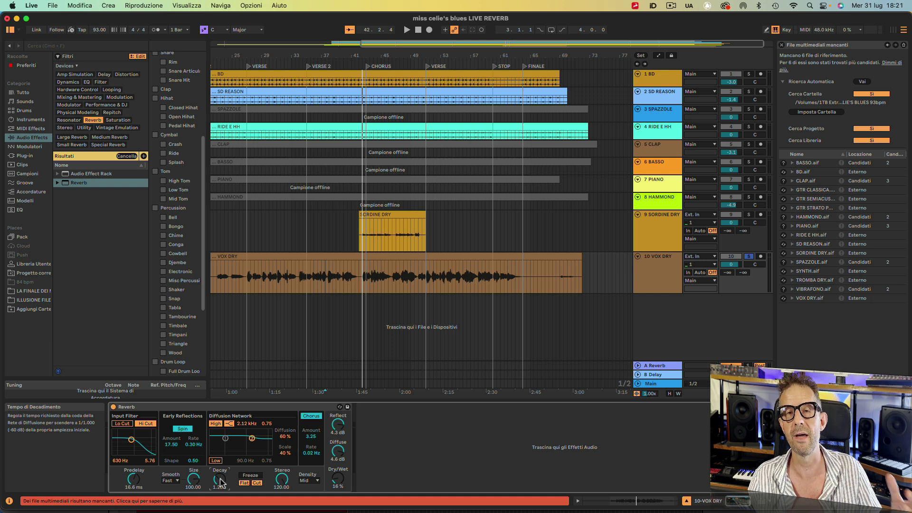